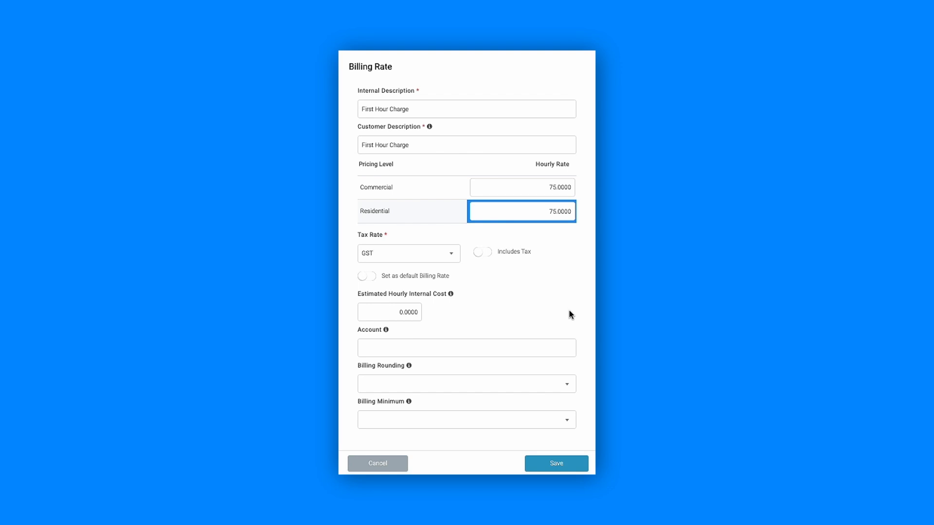
Set the Billing Minimum of the First Hour Charge billing rate to 01 Hour
left_click(521, 420)
left_click(566, 421)
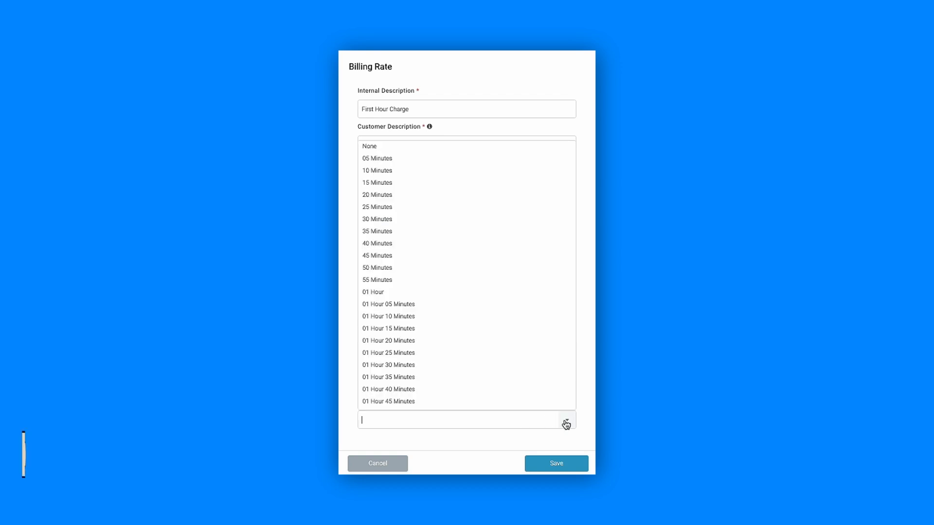
left_click(407, 292)
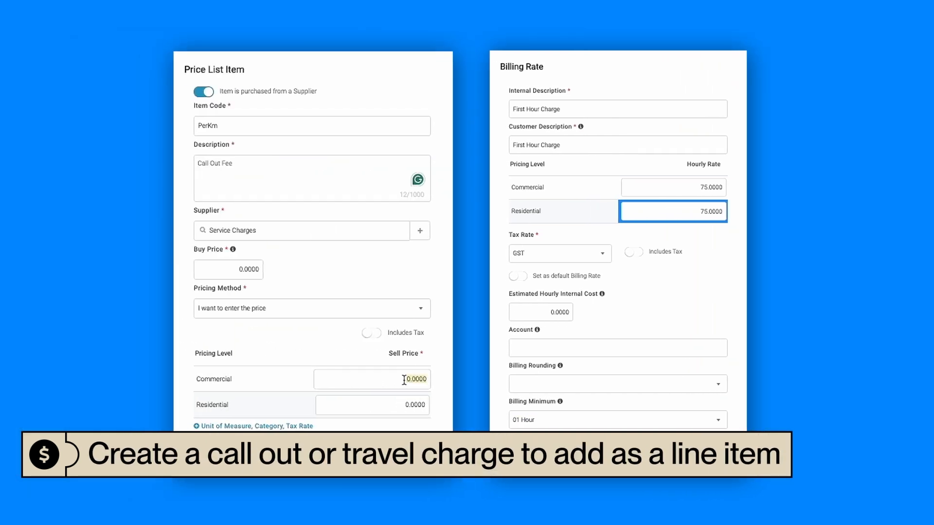
Enter a sell price of 35 for the Commercial and Residential pricing levels of the PerKm call out fee item
type("35")
left_click(408, 405)
type("35")
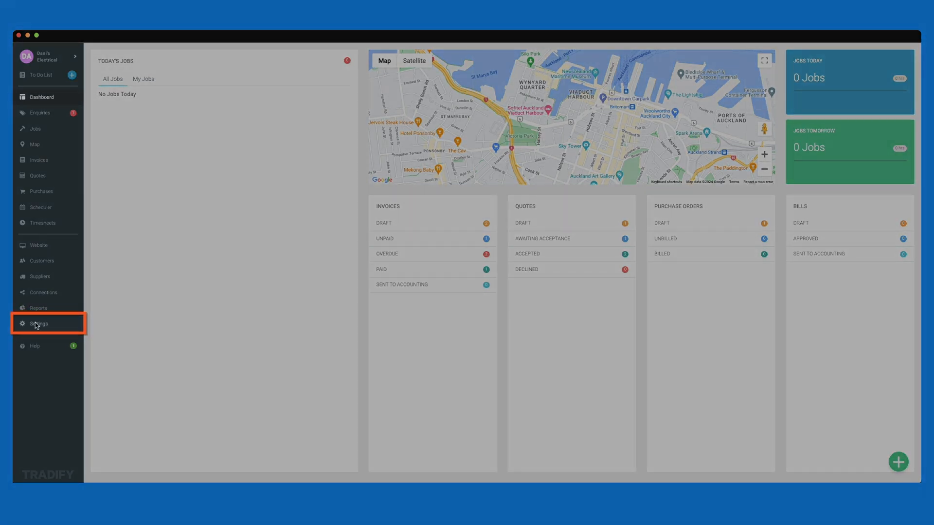
Create a new billing rate in the settings with "First Hour Charge" as both the internal and customer description
left_click(35, 324)
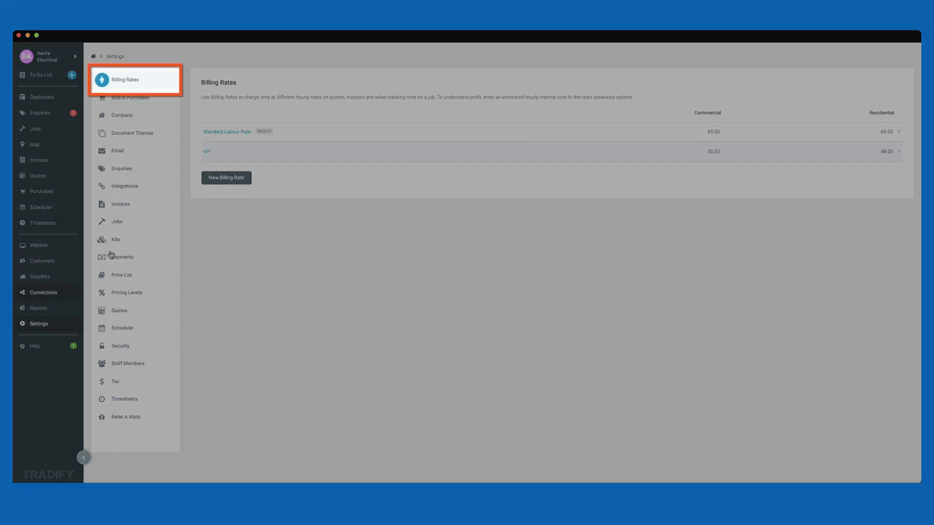
left_click(120, 83)
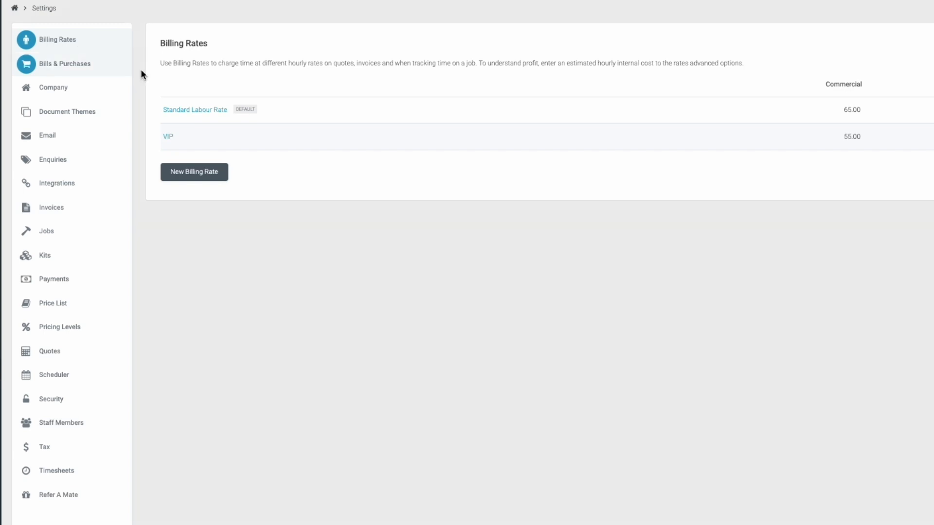
left_click(183, 175)
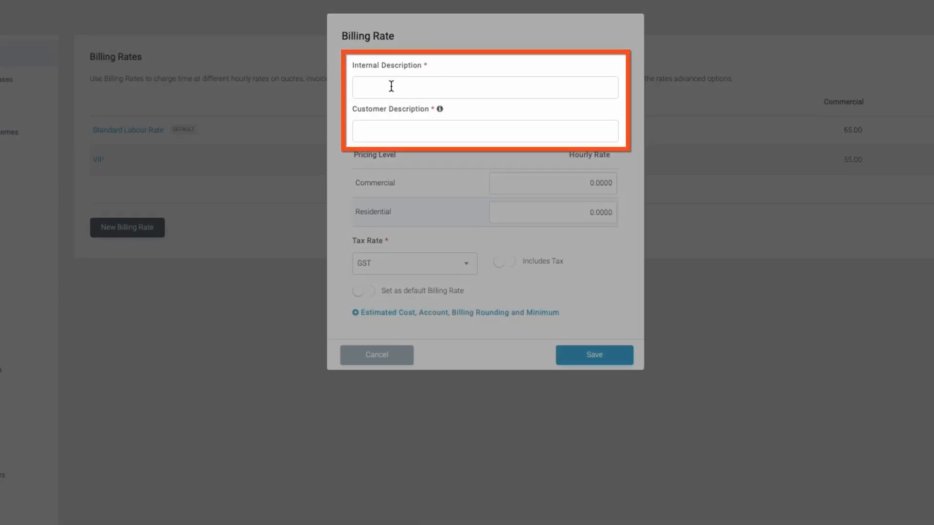
left_click(433, 70)
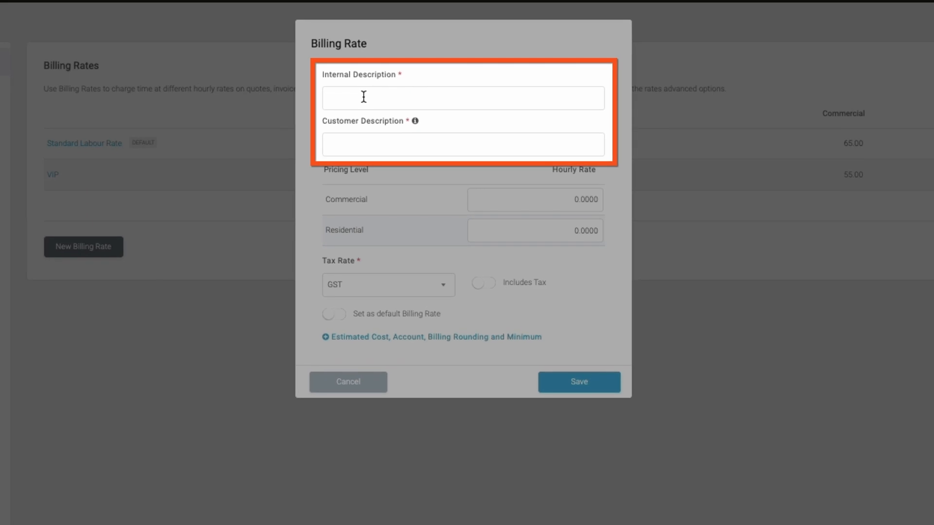
type("First Hour Charge")
left_click(365, 139)
type("First Hour Charge")
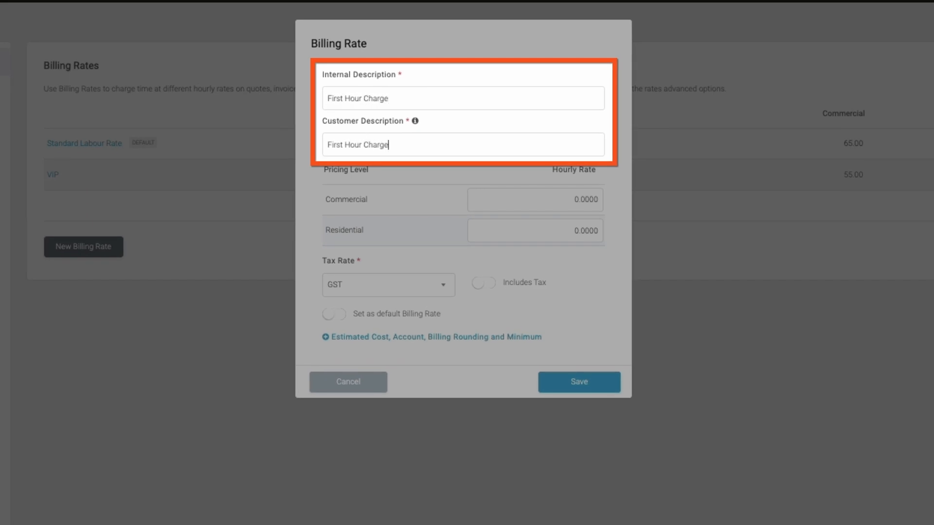
Set the new billing rate's Commercial and Residential hourly rates to 75
left_click(576, 199)
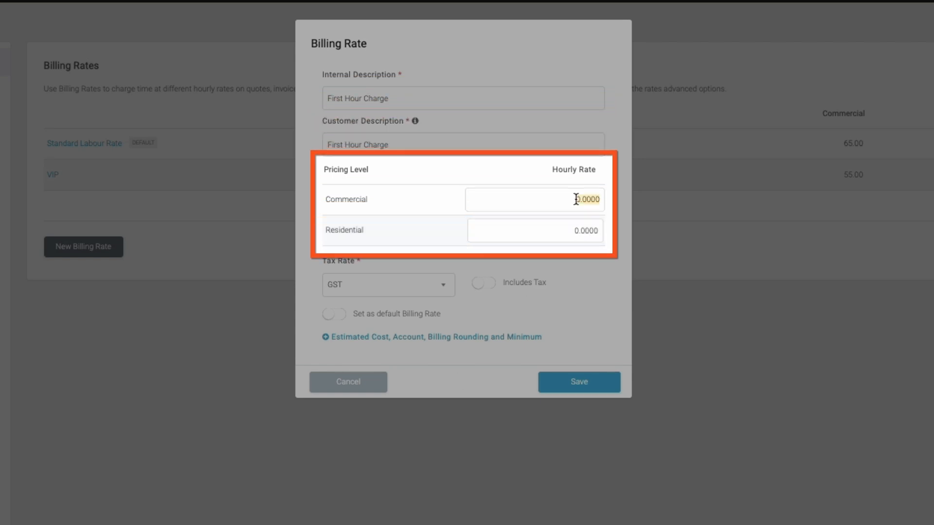
type("75")
left_click(567, 234)
type("75")
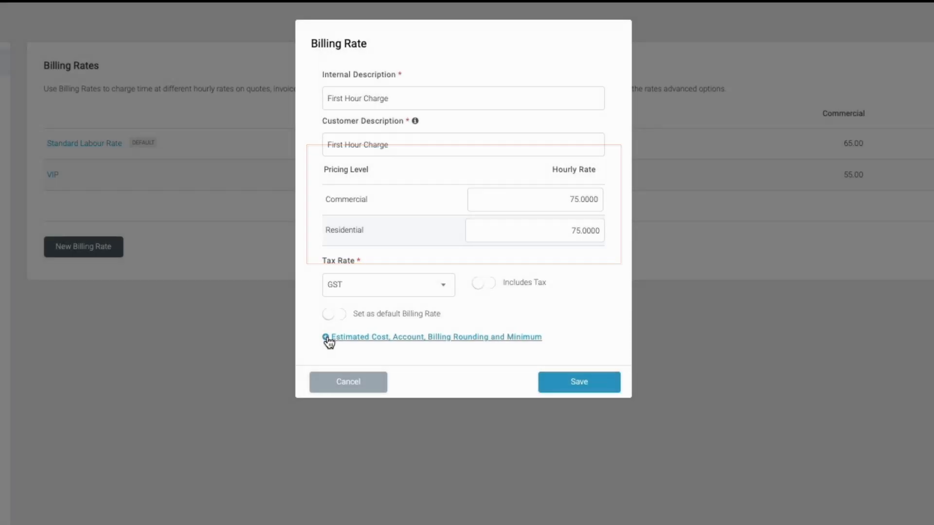
Expand the billing rate's advanced options, set Billing Minimum to 01 Hour, and save the rate
left_click(327, 337)
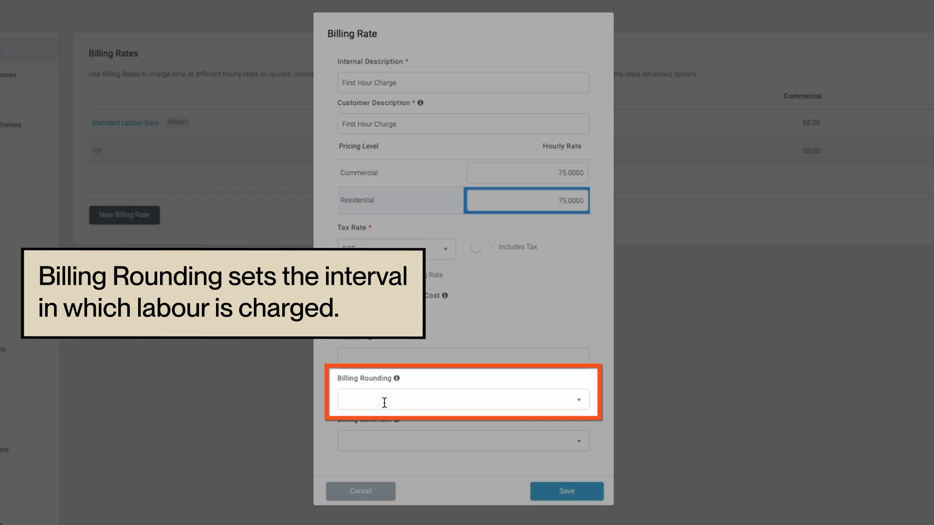
left_click(579, 404)
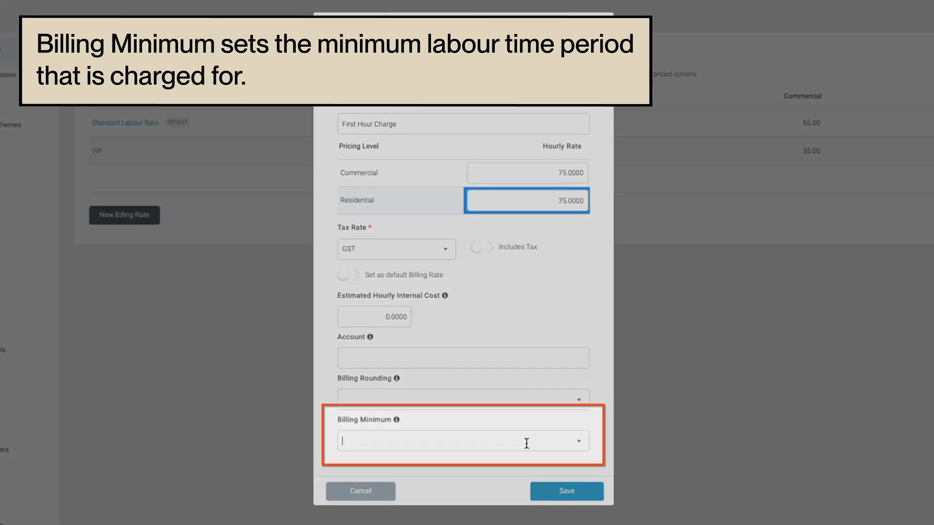
left_click(577, 443)
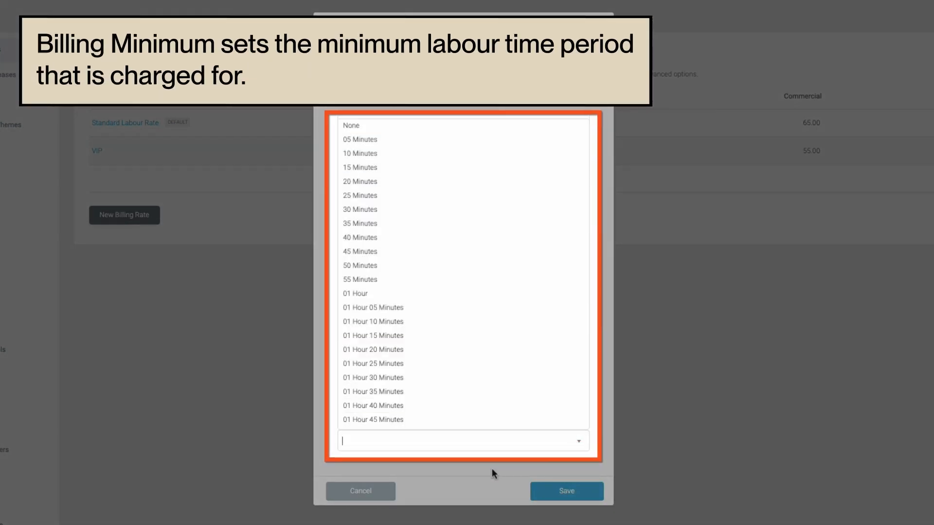
left_click(393, 292)
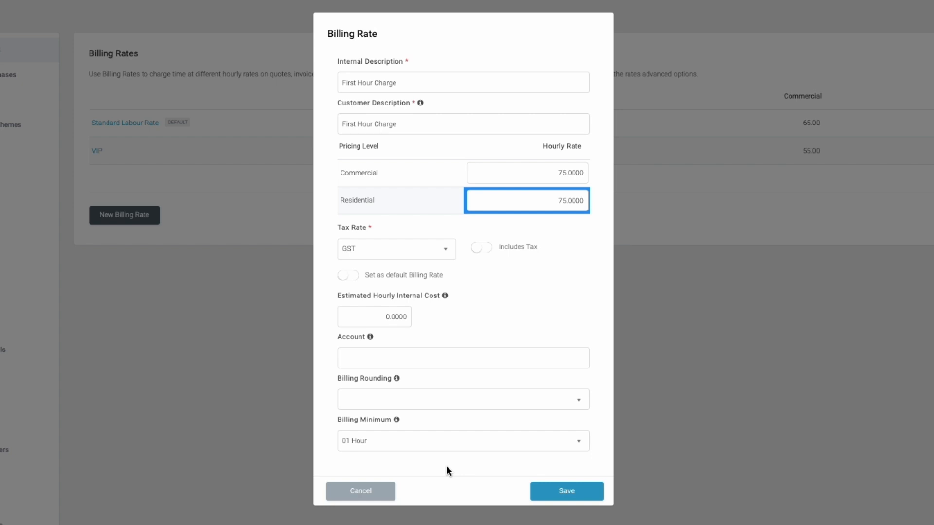
left_click(569, 491)
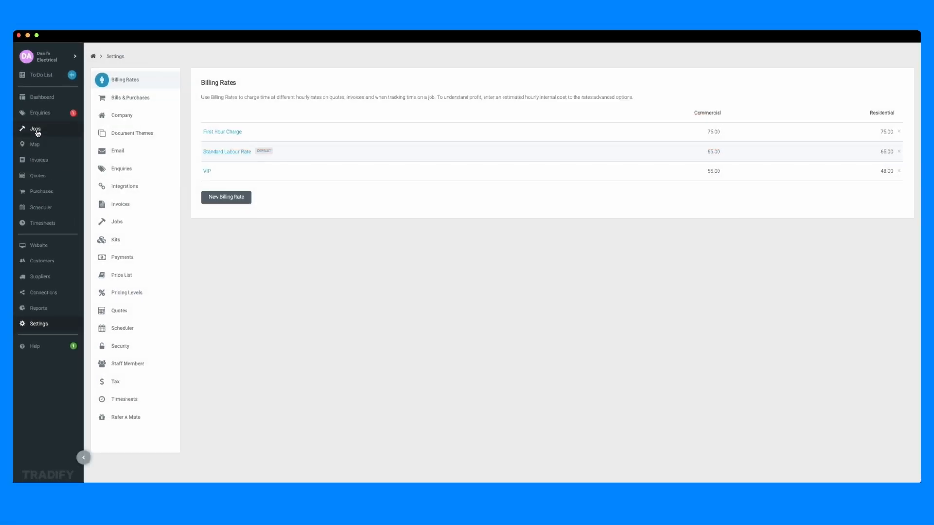
Start a new job and add a timesheet entry that uses the First Hour Charge billing rate
left_click(36, 130)
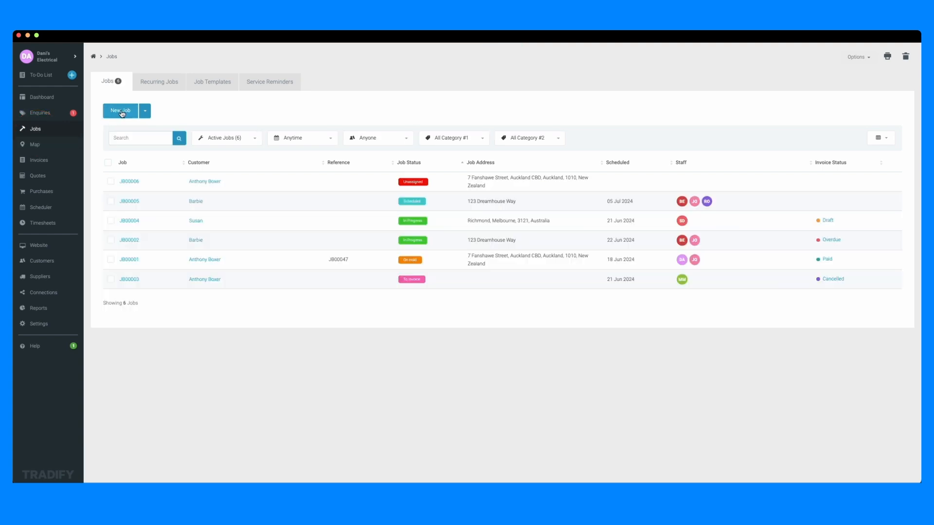
left_click(122, 112)
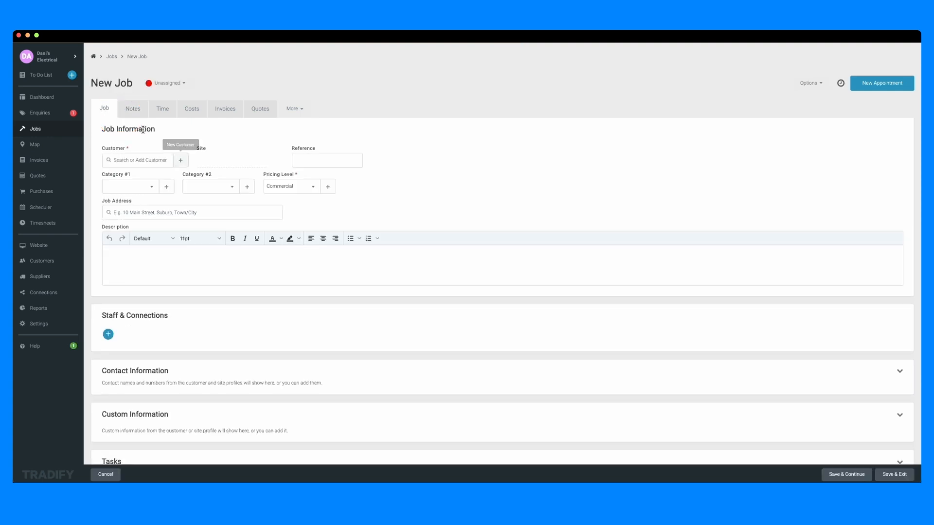
left_click(166, 109)
left_click(144, 138)
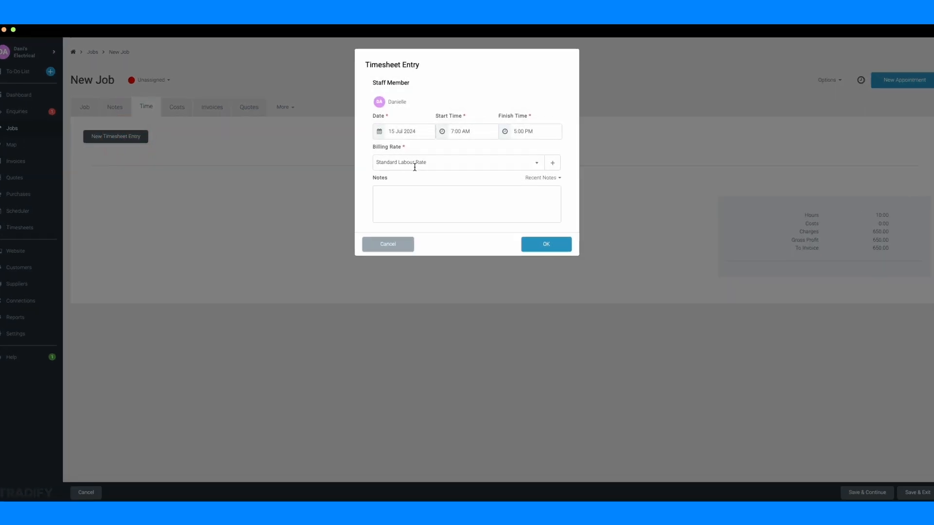
left_click(534, 162)
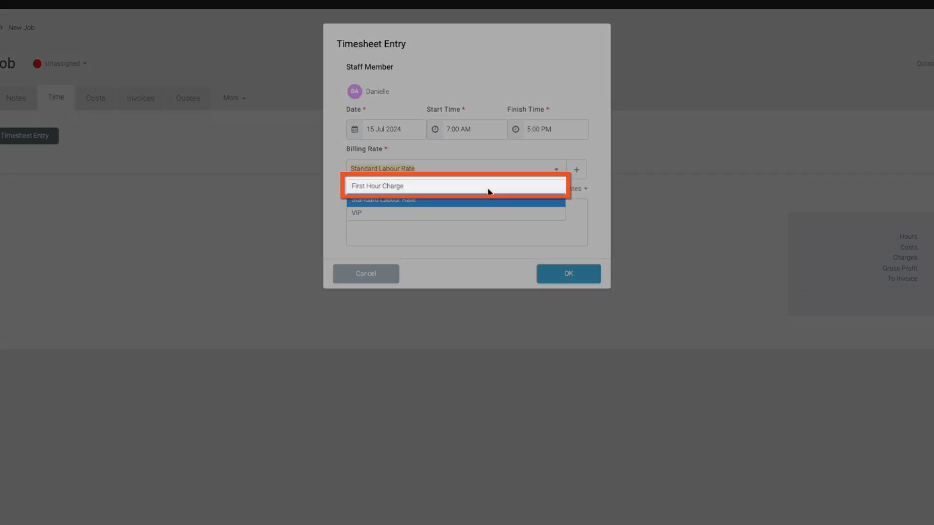
left_click(488, 187)
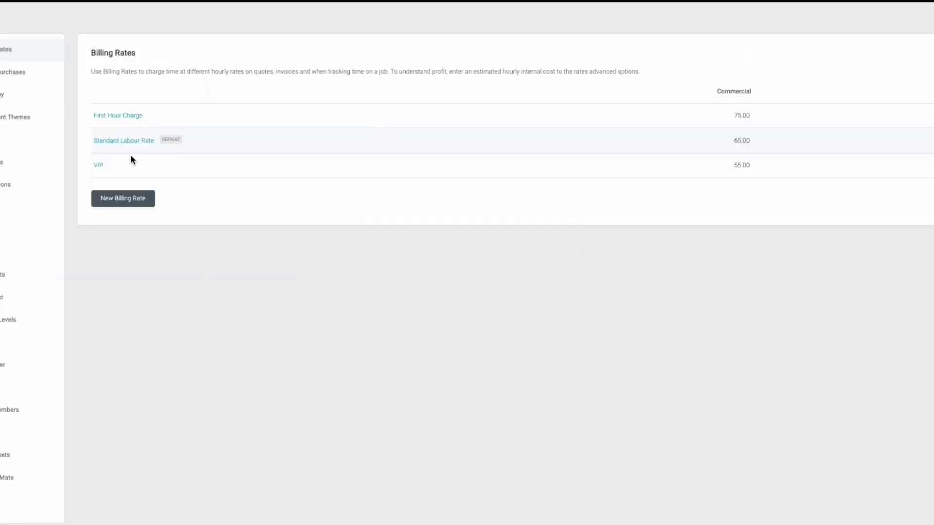
Open the Standard Labour Rate's advanced billing options and save the rate with a Billing Minimum of 01 Hour
left_click(116, 142)
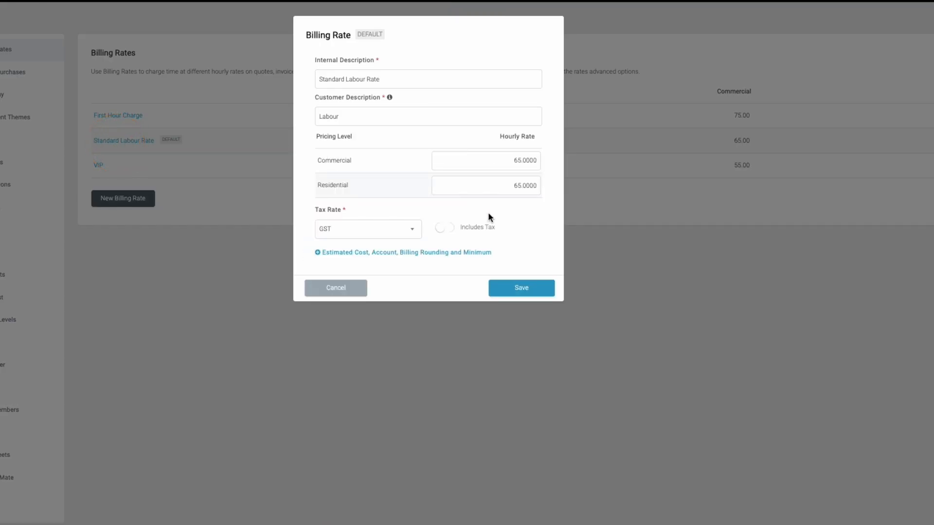
left_click(380, 252)
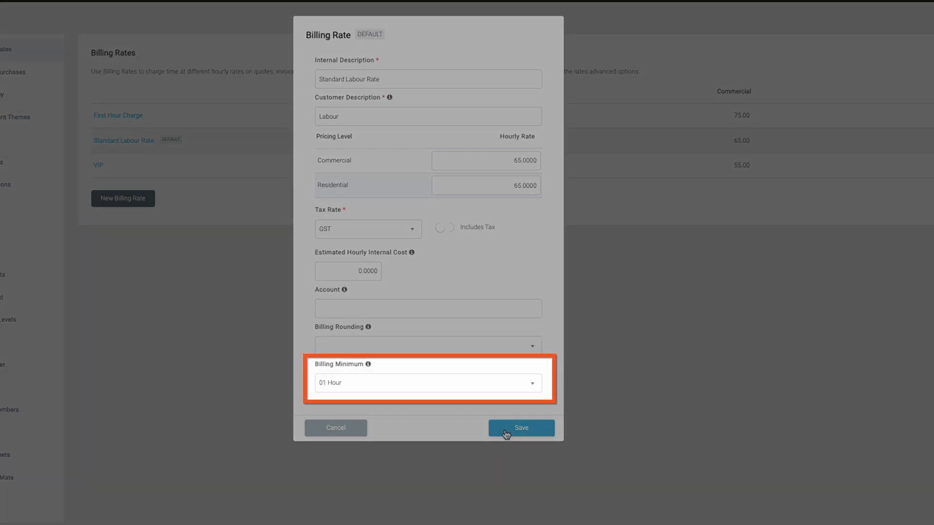
left_click(506, 431)
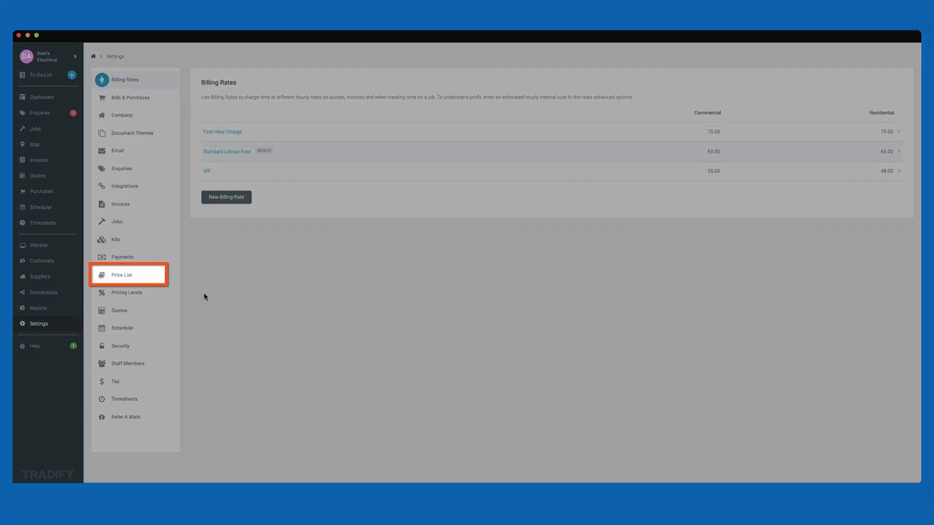
Create a supplier-purchased price list item with item code "PerKm" and description "Call Out Fee"
left_click(132, 278)
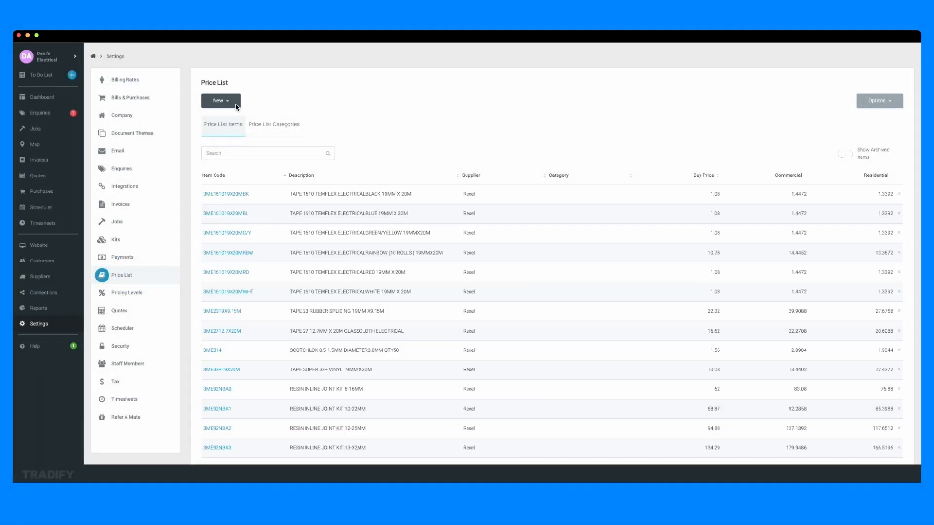
left_click(230, 101)
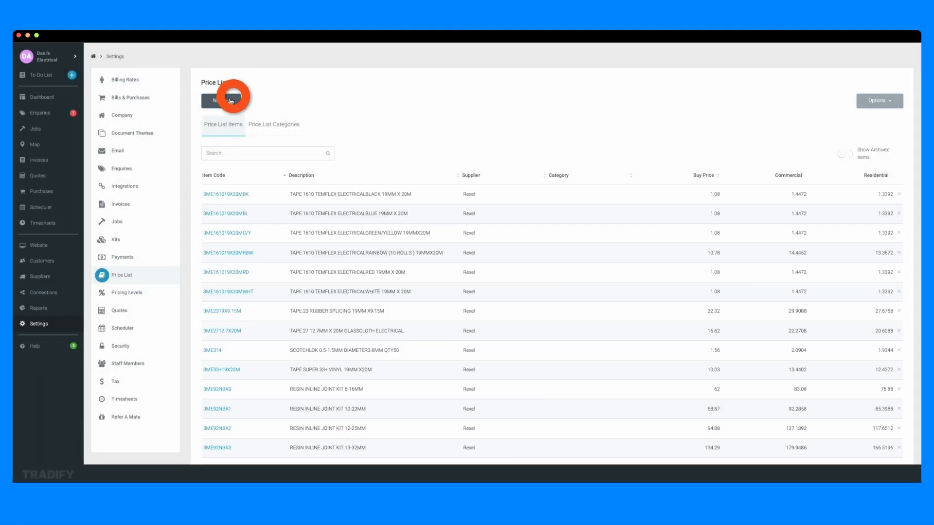
left_click(228, 119)
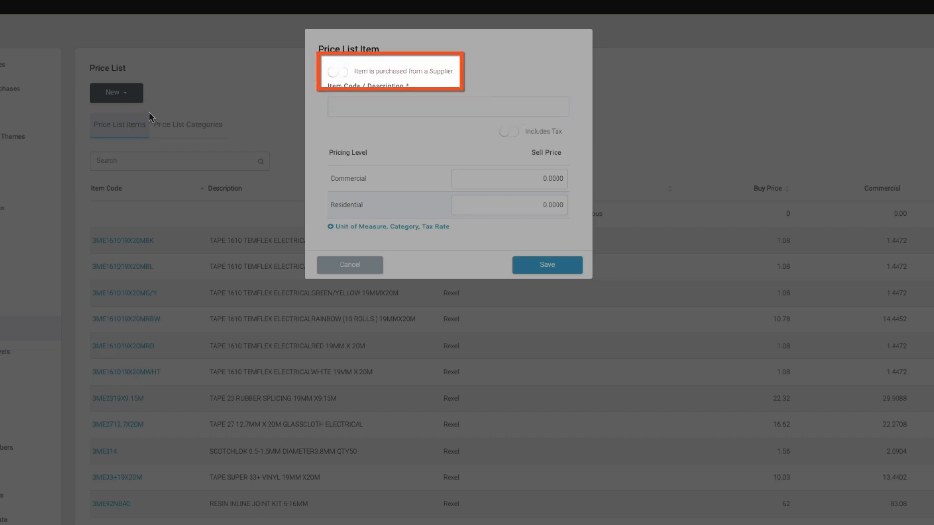
left_click(337, 76)
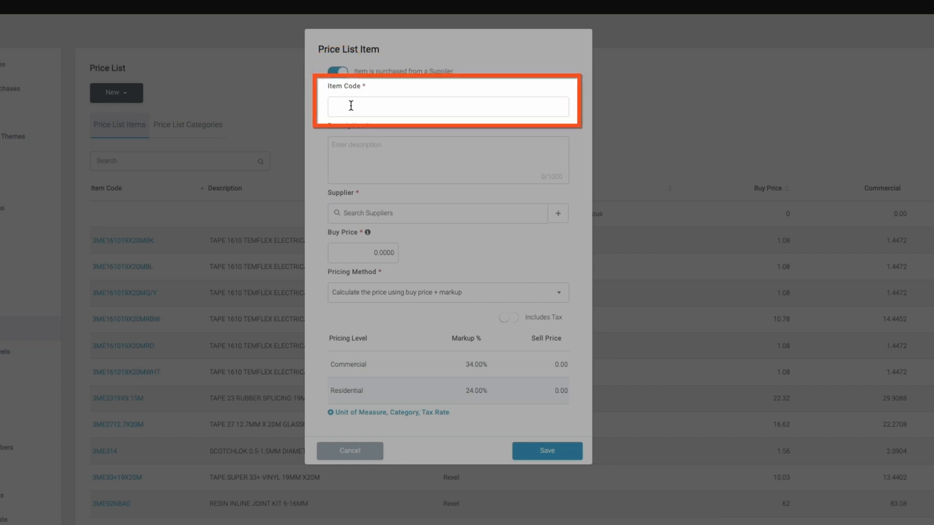
type("PerKm")
double_click(361, 151)
type("Call Out Fee")
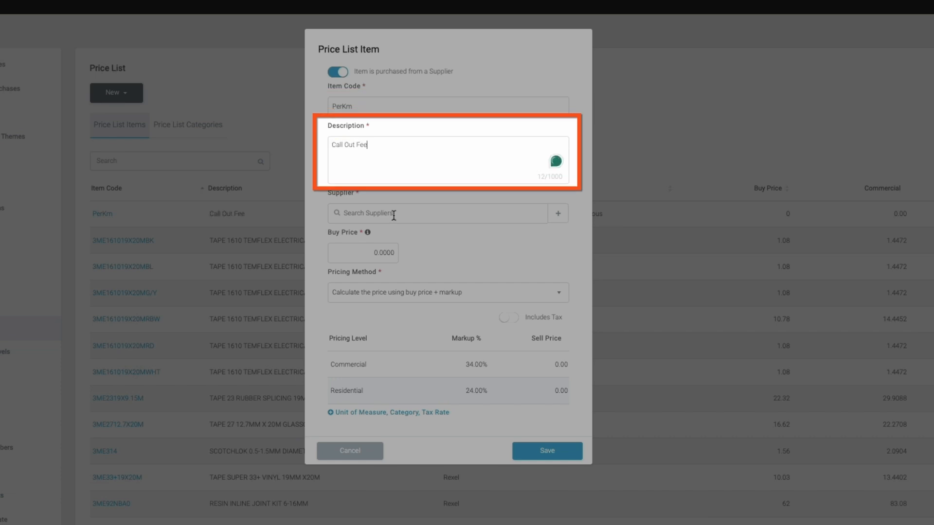
Add and save a new supplier named "Service Charges" for the call out fee item
left_click(558, 213)
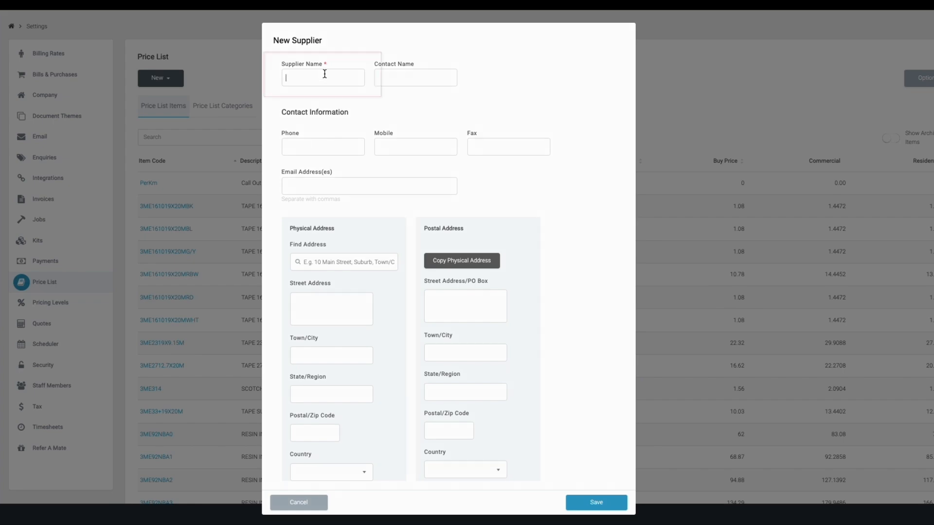
type("Service Charges")
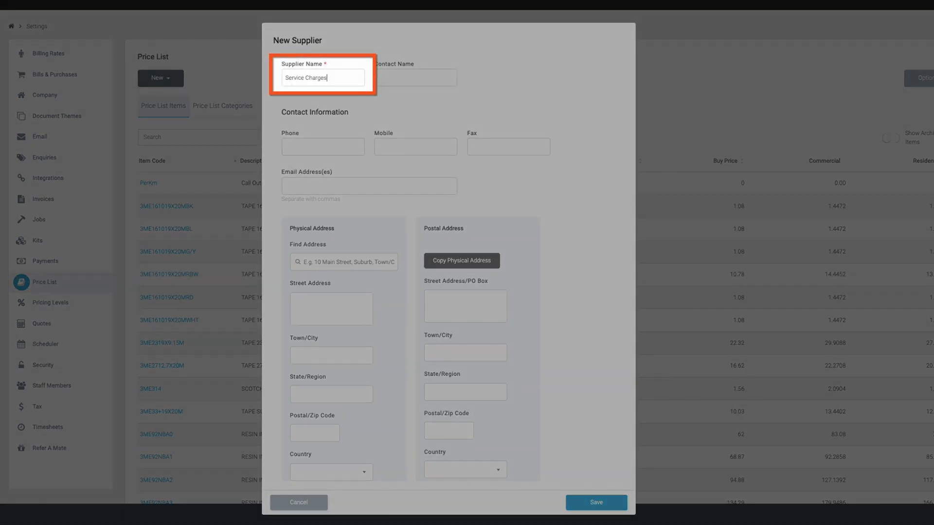
left_click(578, 503)
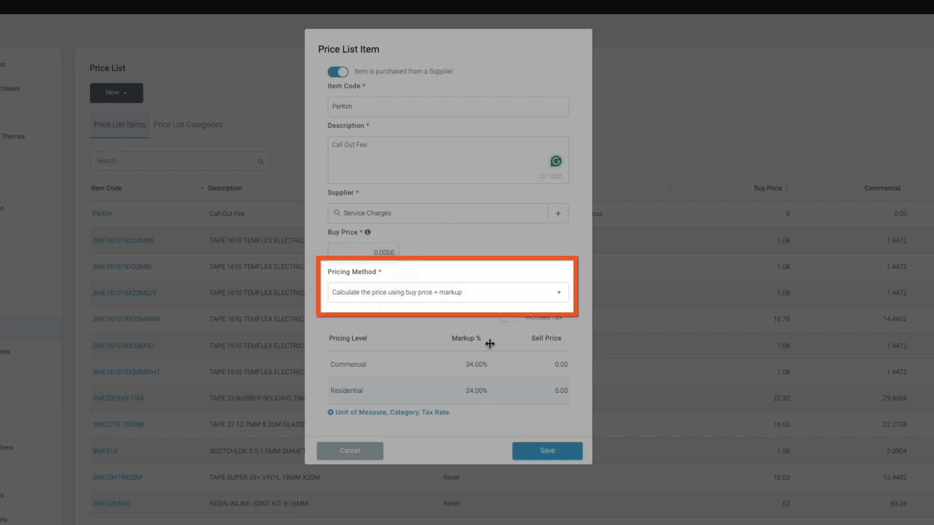
Set the item's pricing method to "I want to enter the price" and its Commercial and Residential sell prices to 35
left_click(559, 292)
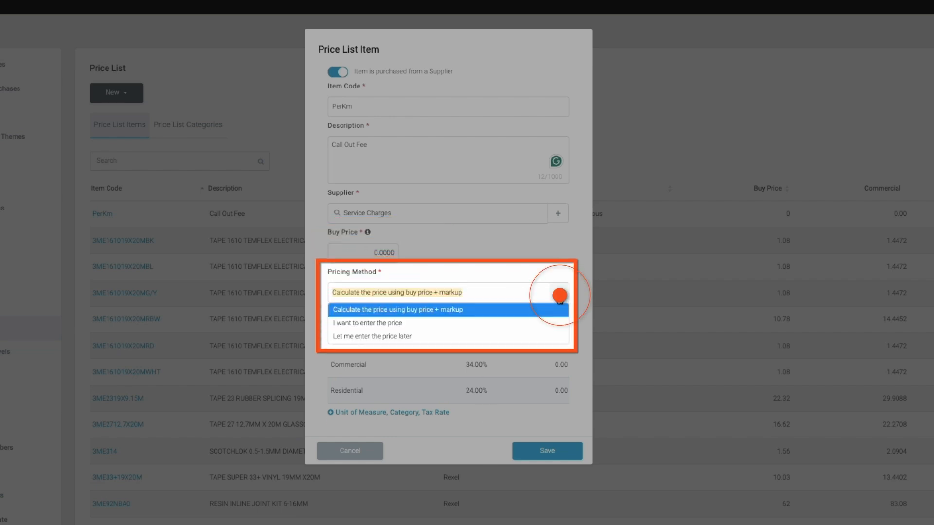
left_click(406, 321)
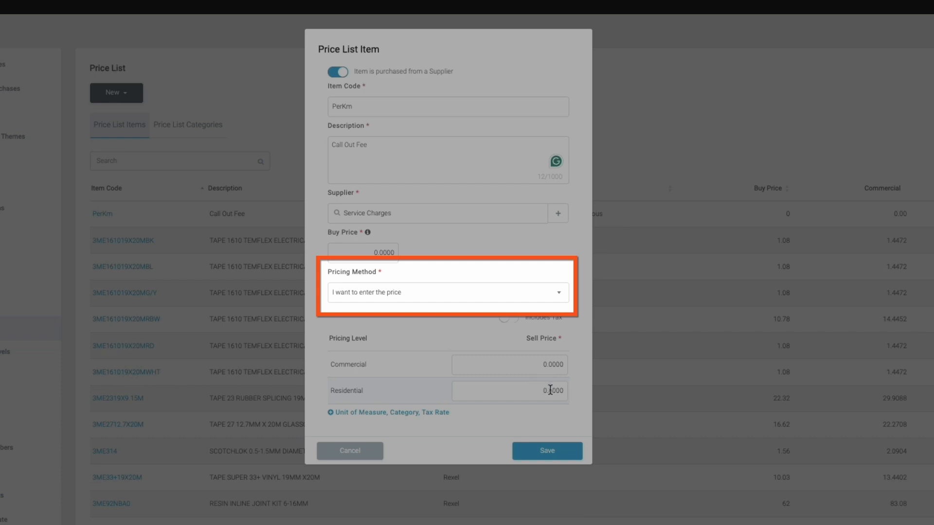
left_click(542, 365)
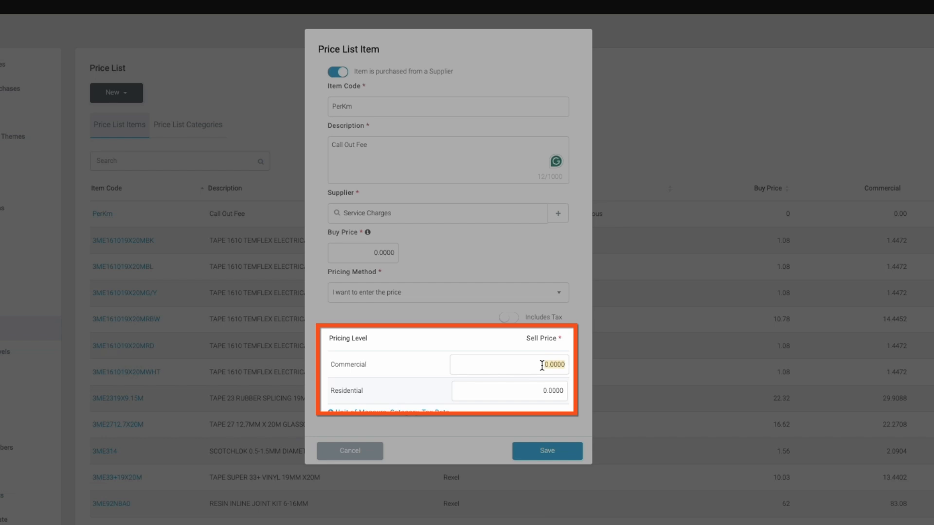
type("35")
left_click(546, 391)
type("3")
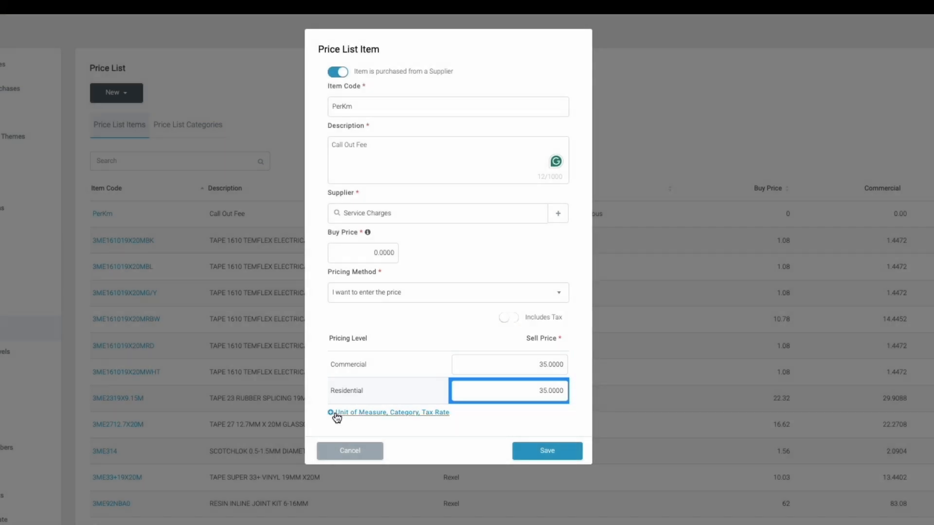
left_click(336, 415)
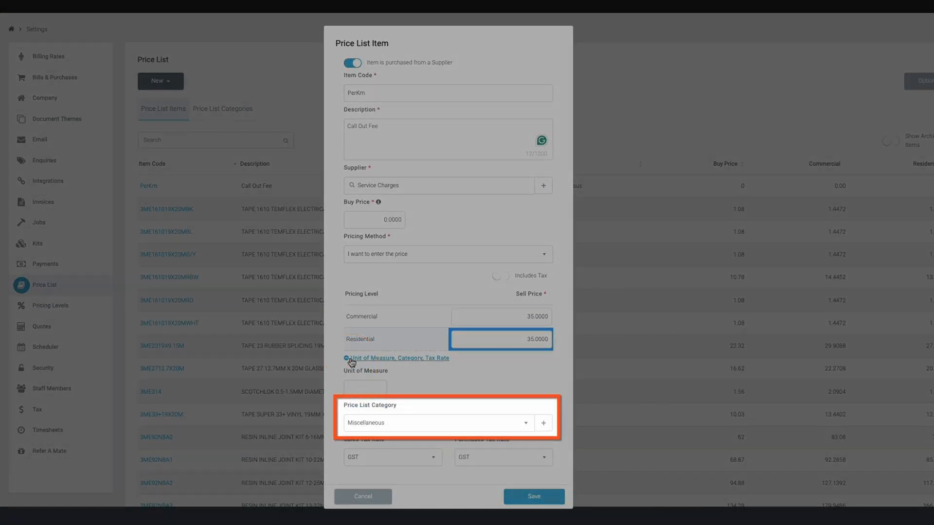
left_click(543, 423)
type("@favourites")
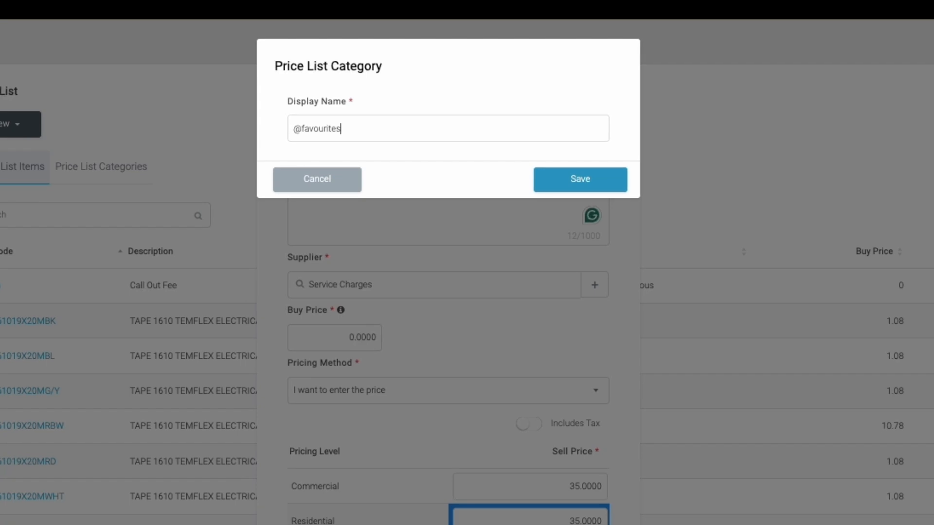
left_click(536, 119)
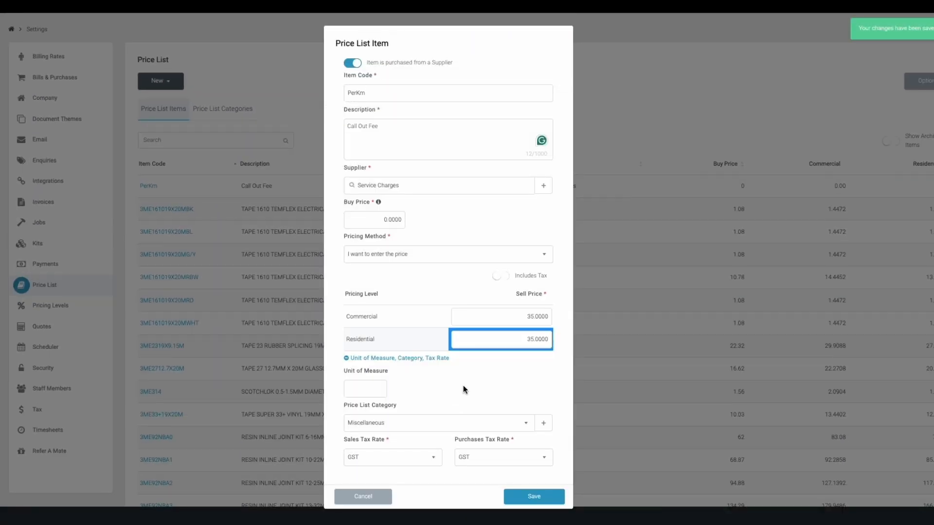
left_click(528, 426)
left_click(431, 437)
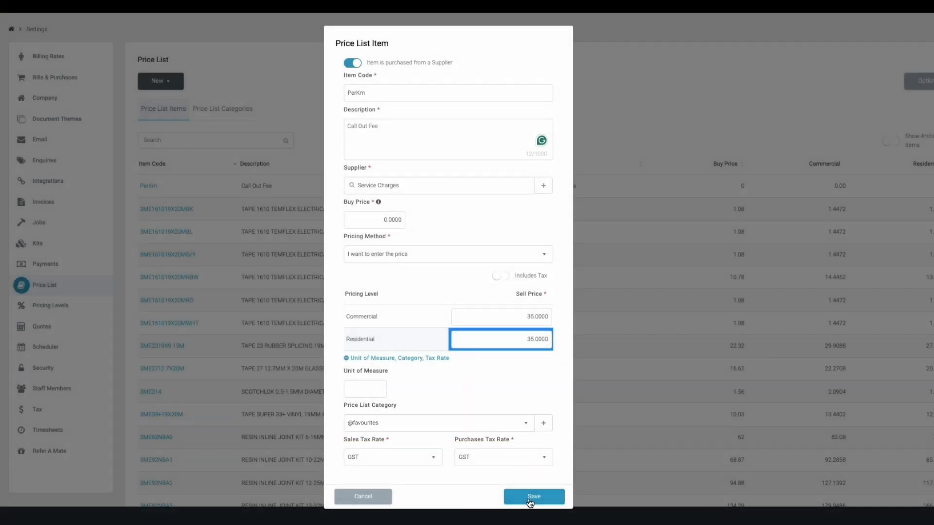
left_click(531, 496)
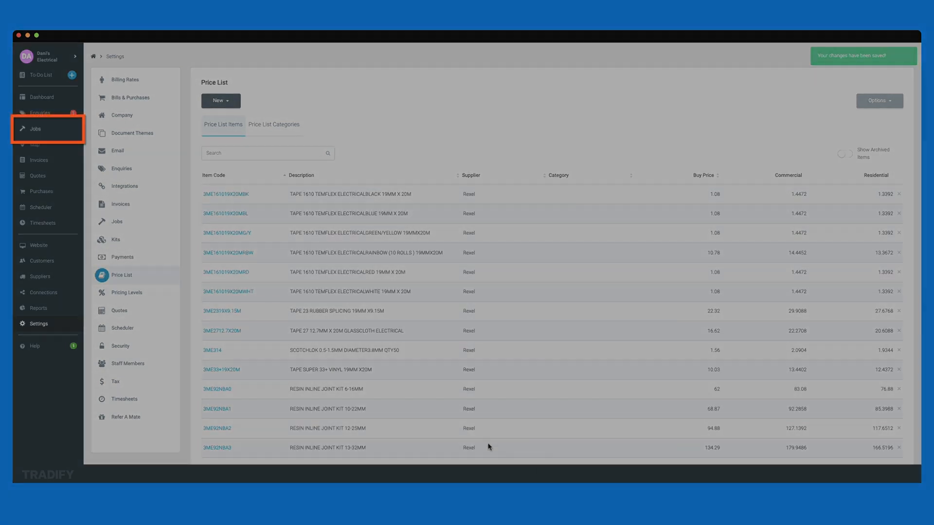
Create a new job and add a timesheet entry to it at the Standard Labour Rate with a finish time of 9:00 AM
left_click(34, 130)
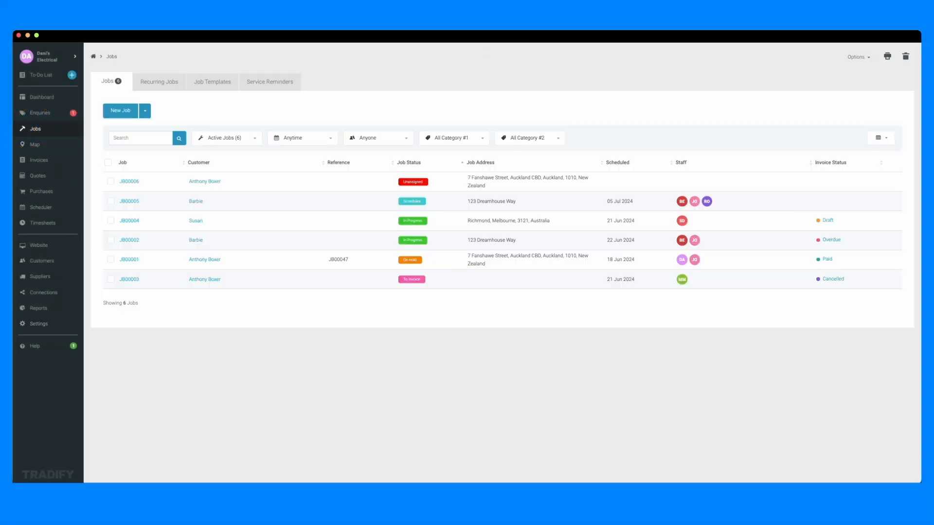
left_click(120, 113)
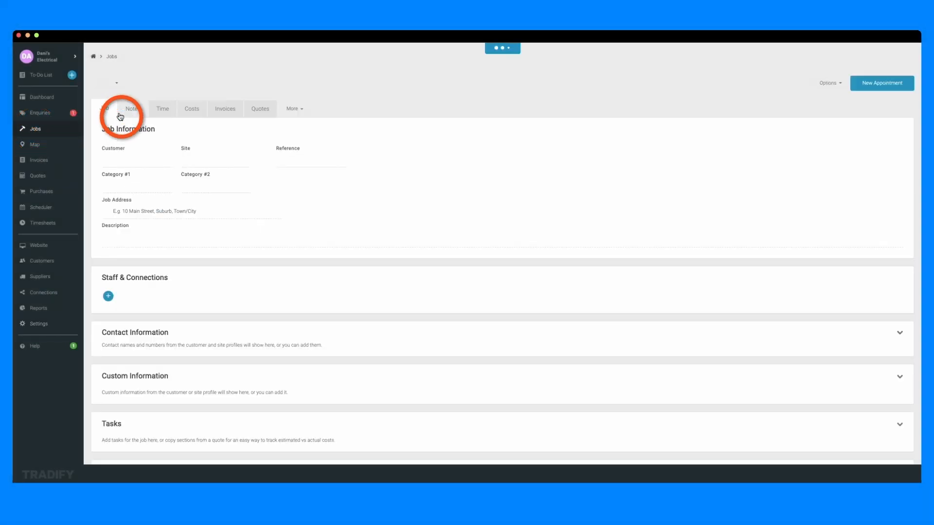
left_click(166, 113)
left_click(146, 139)
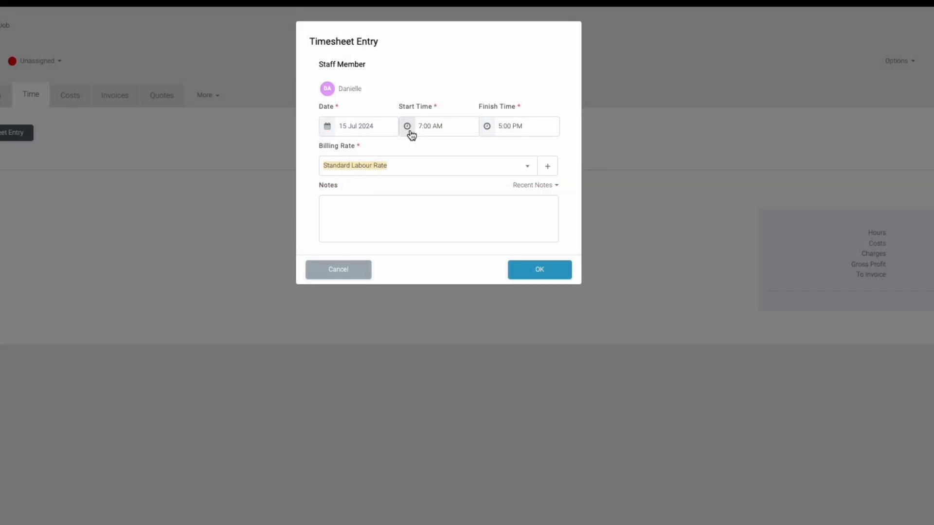
left_click(499, 128)
left_click(514, 202)
left_click(537, 266)
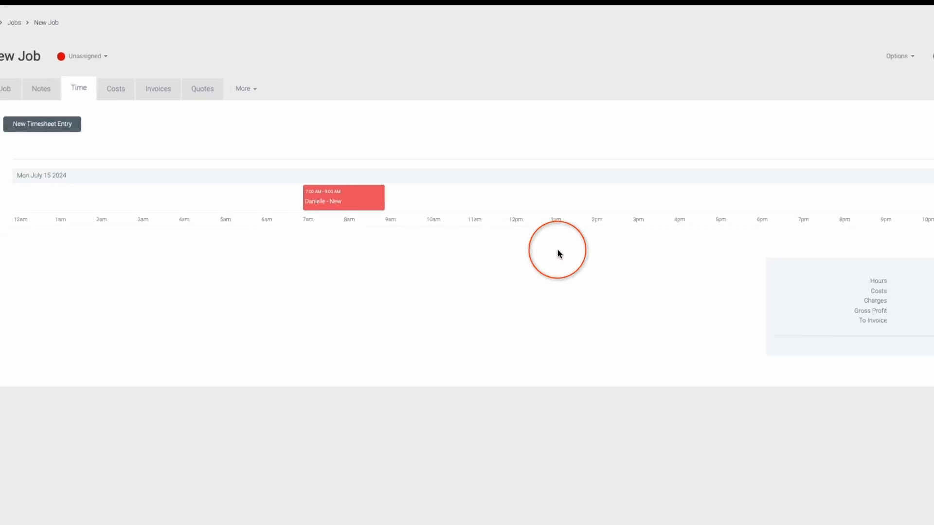
left_click(70, 95)
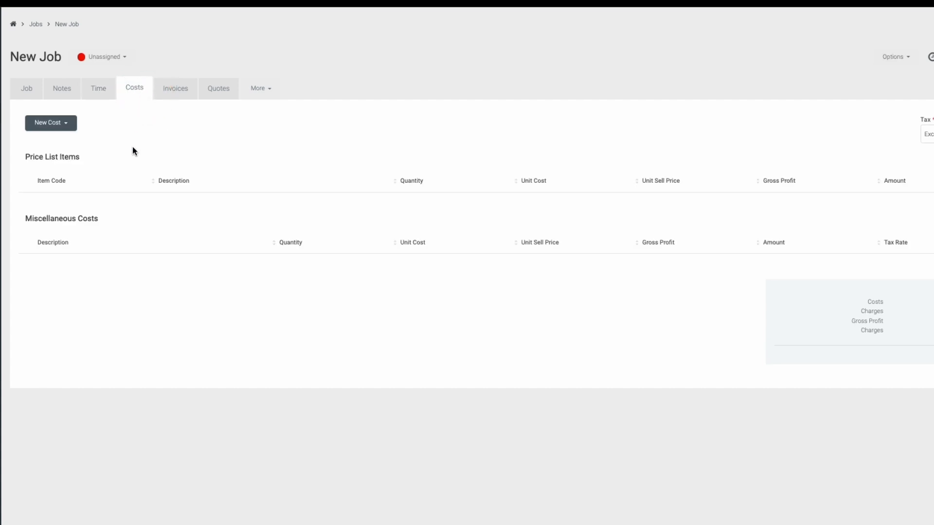
left_click(52, 124)
left_click(57, 143)
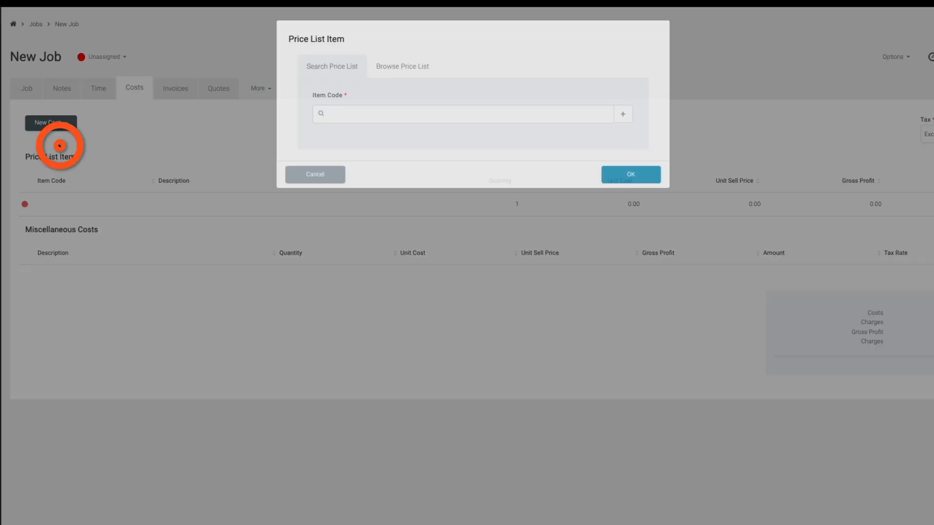
left_click(398, 67)
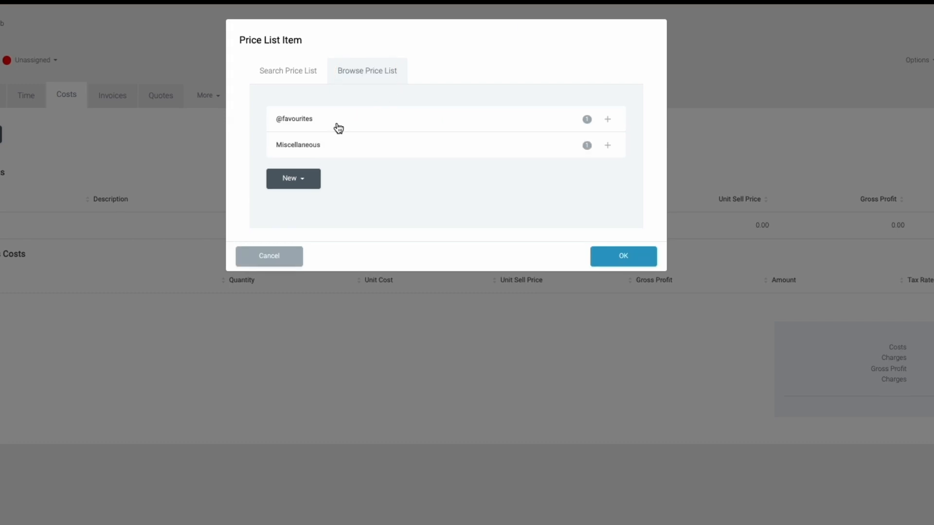
left_click(333, 125)
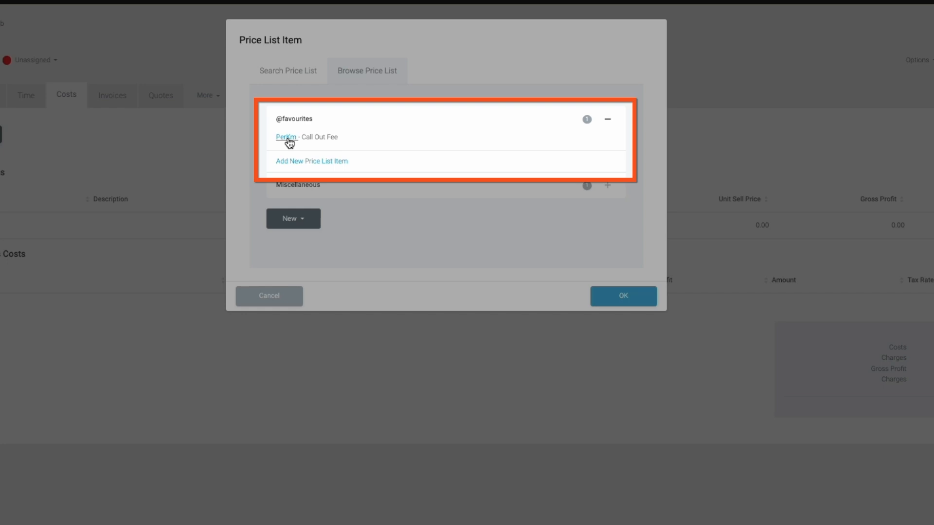
left_click(287, 139)
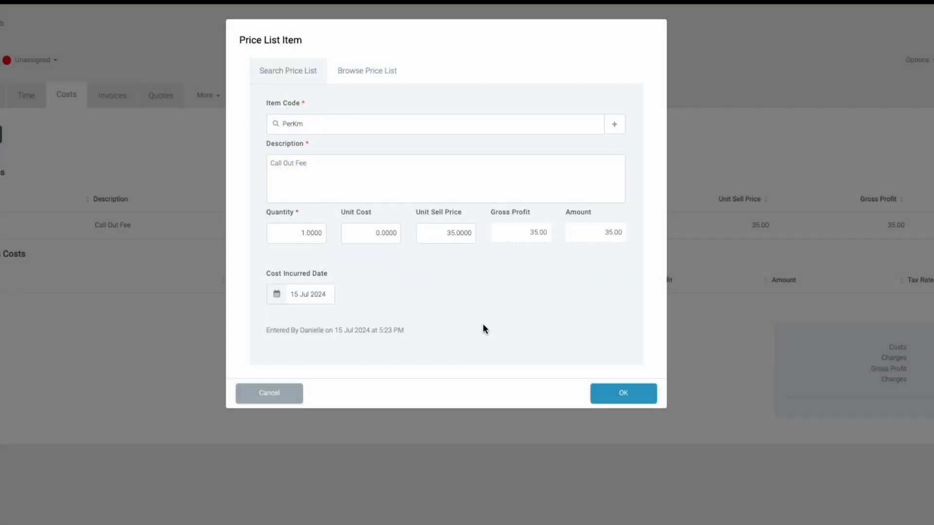
left_click(625, 392)
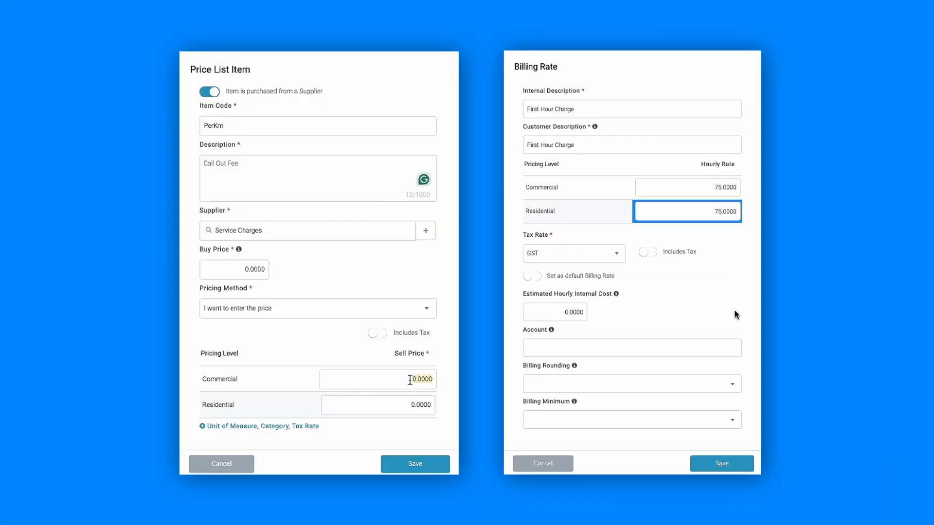
type("35")
left_click(411, 405)
left_click(404, 435)
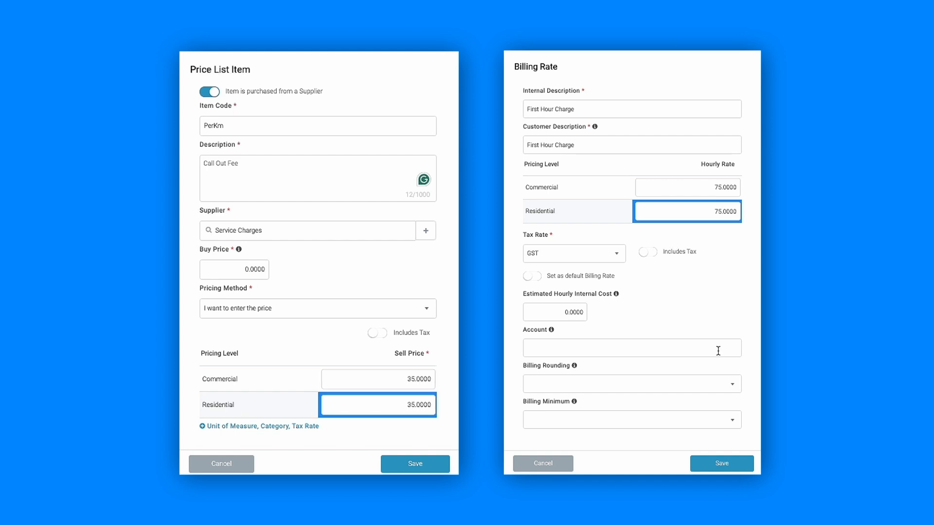
left_click(689, 421)
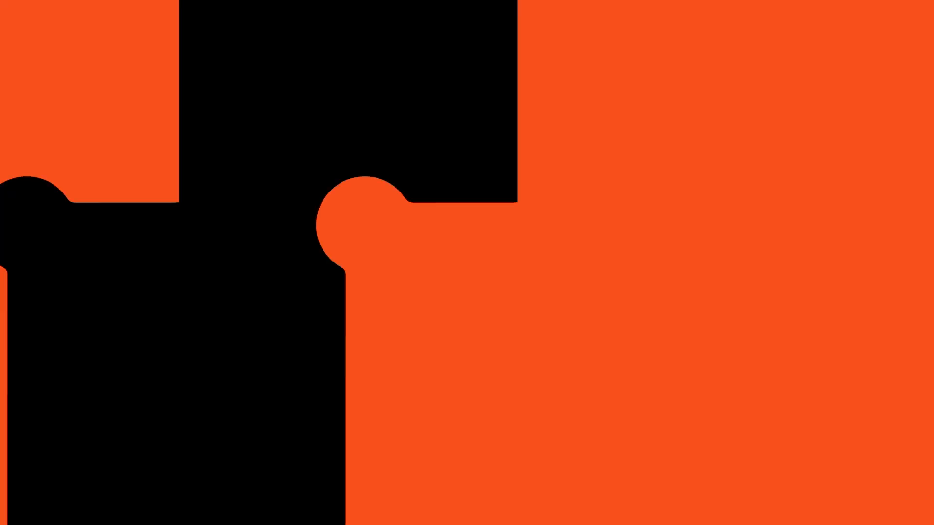